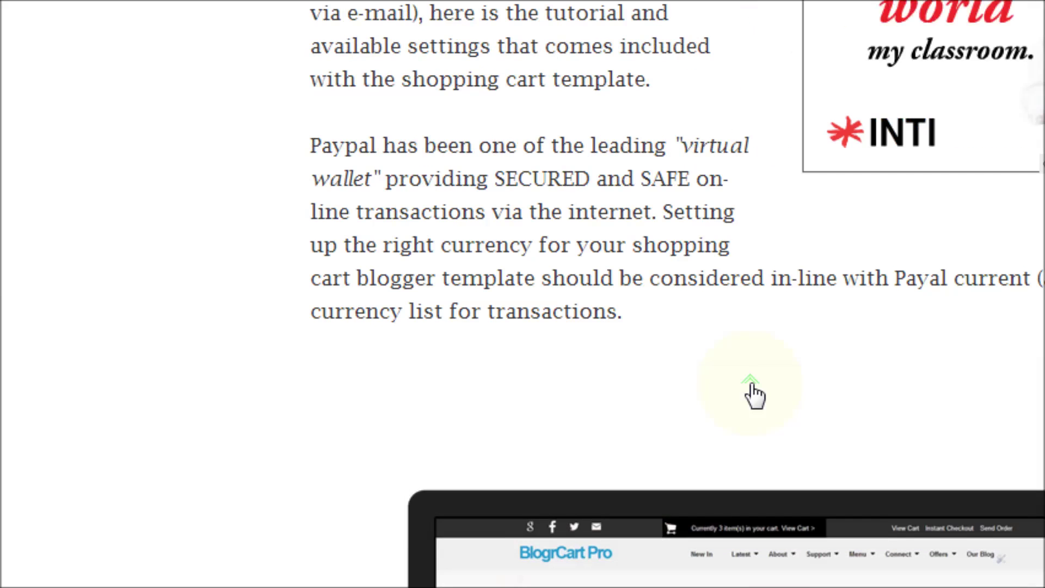
# - Scroll up to the title of the BlogrCart Plus currency settings tutorial
pyautogui.scroll(10, 752, 384)
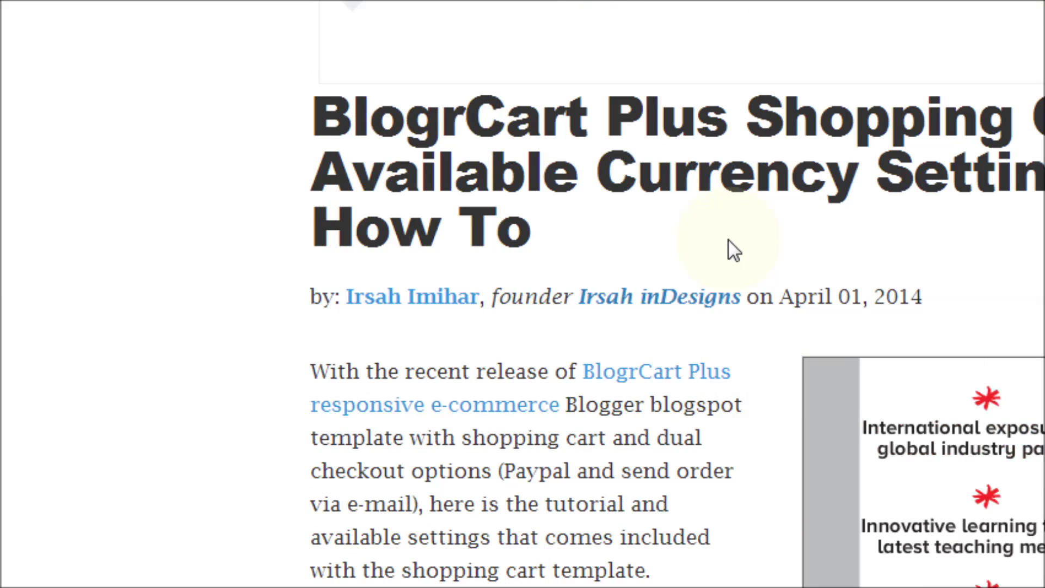
# - Scroll to the built-in currency code list, select the code block, and highlight USD and GBP
pyautogui.scroll(-2, 729, 240)
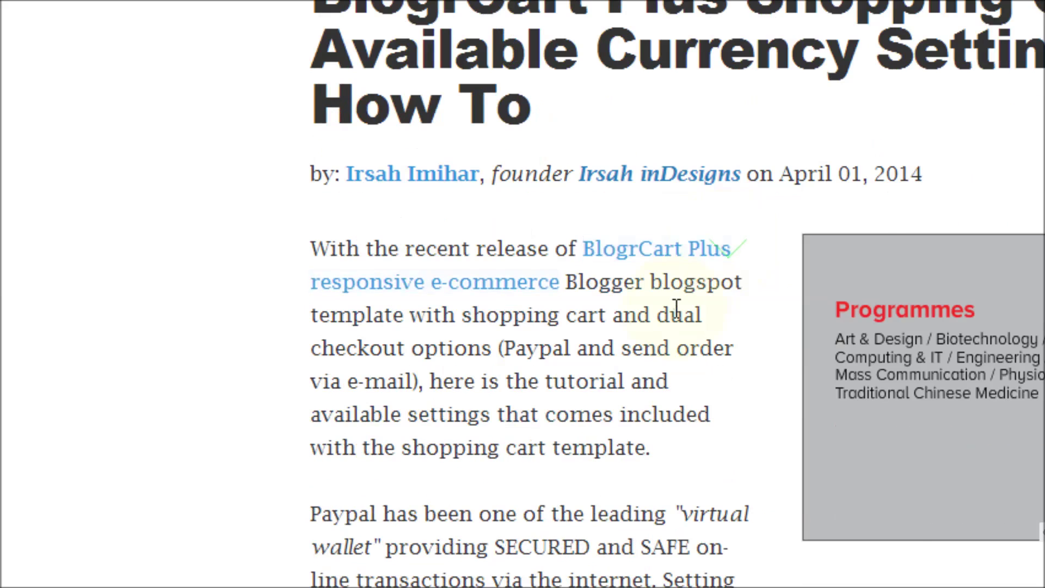
pyautogui.scroll(-12, 687, 305)
pyautogui.scroll(-18, 687, 308)
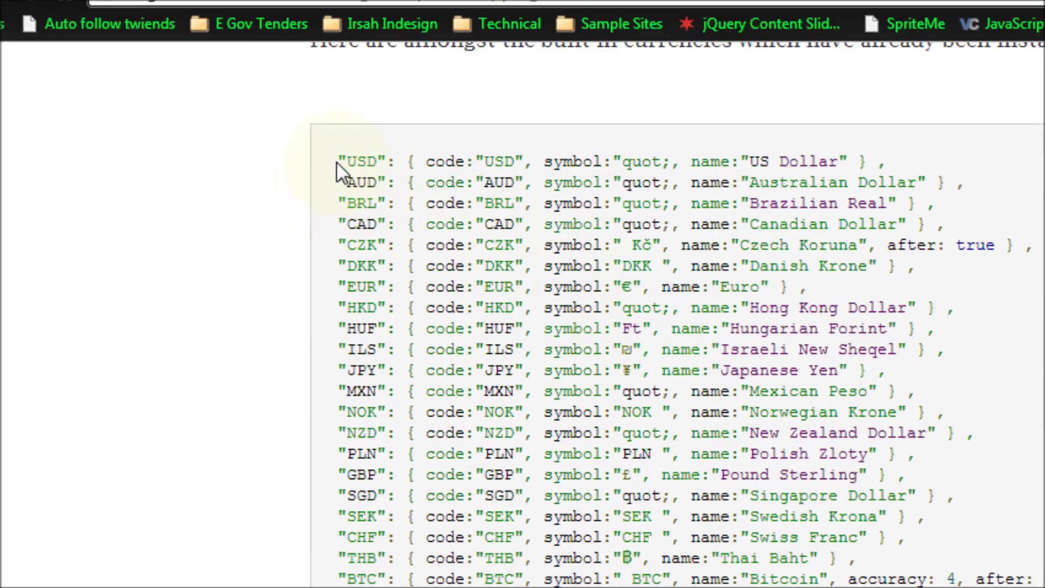
pyautogui.moveTo(338, 162); pyautogui.dragTo(1040, 585)
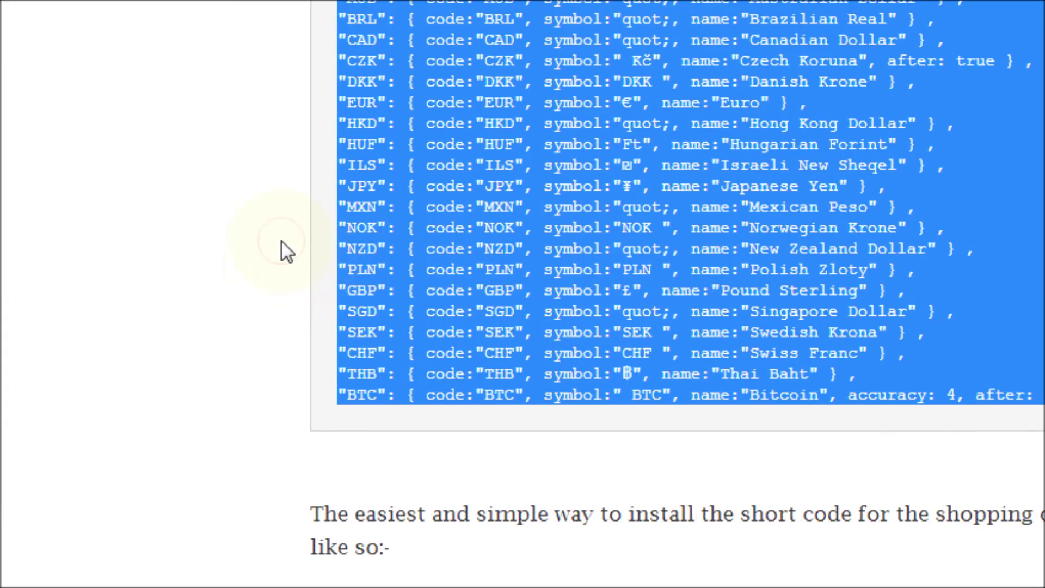
pyautogui.click(215, 233)
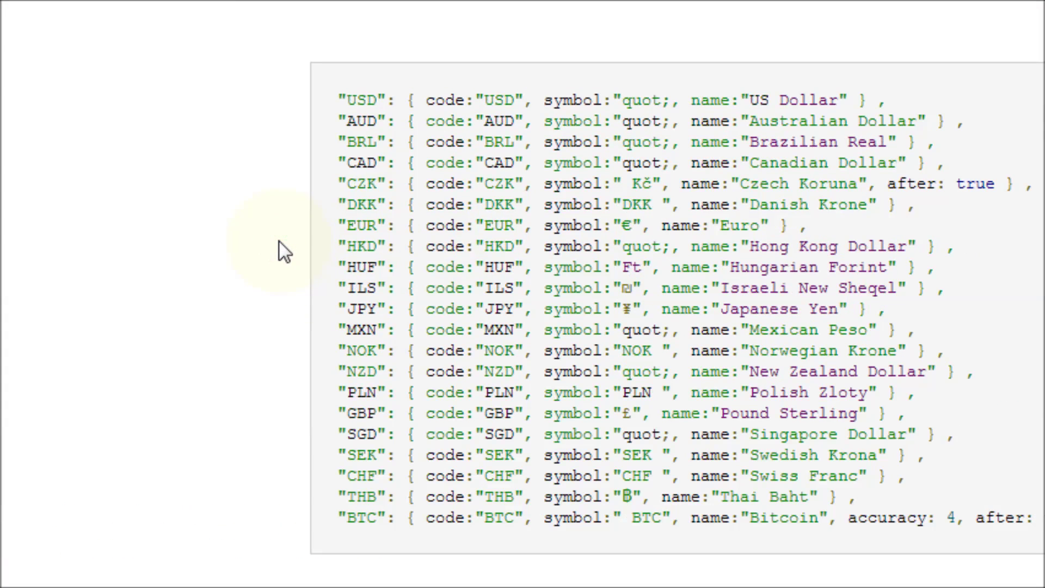
pyautogui.doubleClick(361, 101)
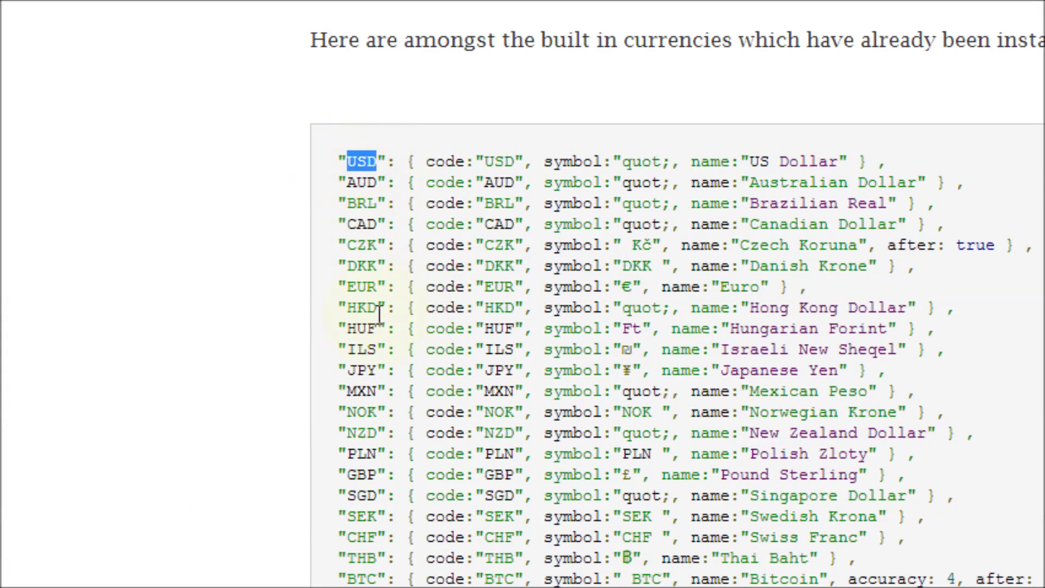
pyautogui.doubleClick(362, 475)
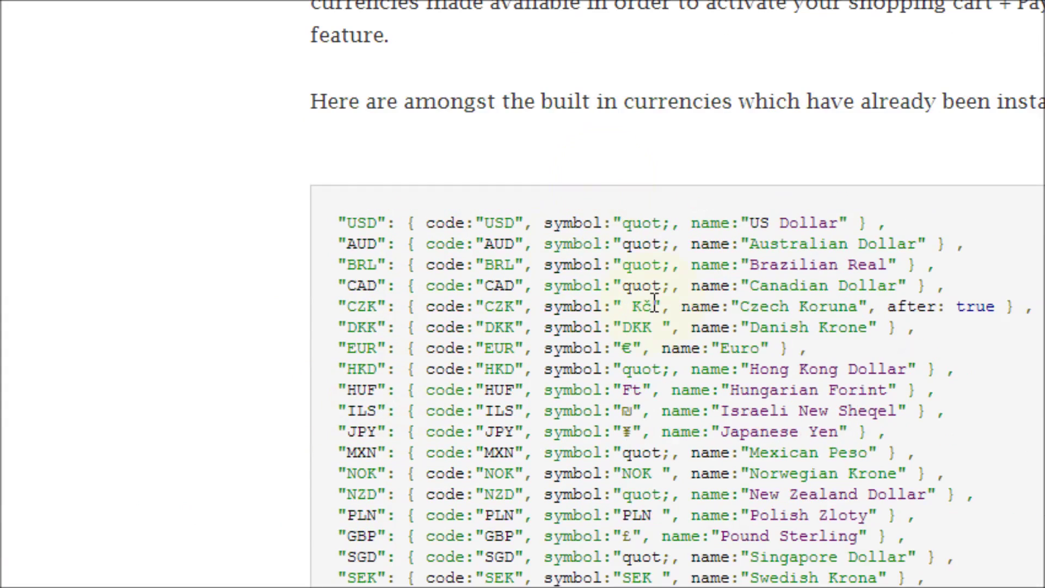
pyautogui.scroll(-2, 654, 303)
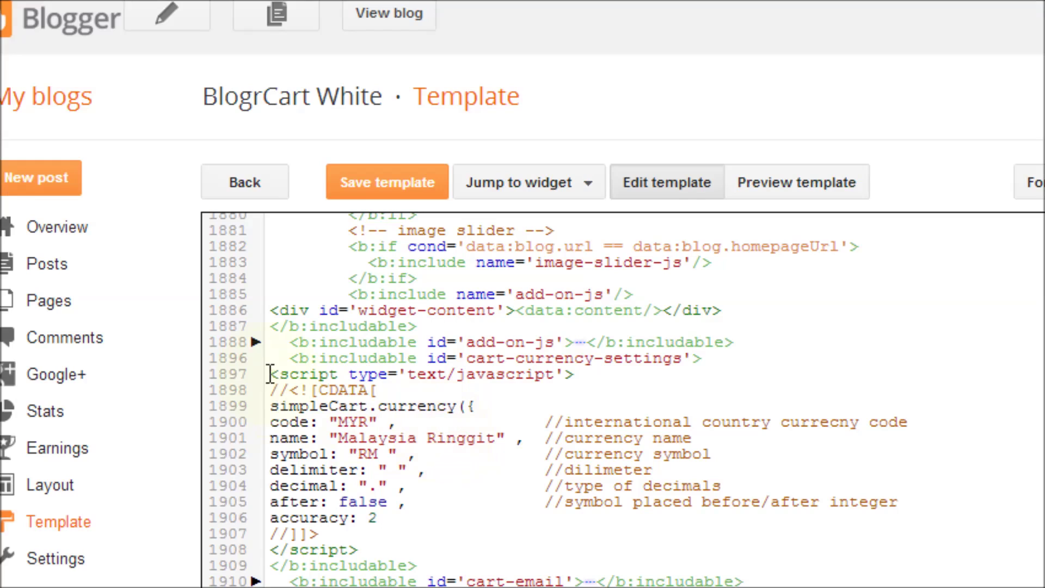
# - Highlight the MYR code, RM symbol and delimiter values in the simpleCart.currency script
pyautogui.moveTo(269, 374); pyautogui.dragTo(608, 557)
pyautogui.click(407, 368)
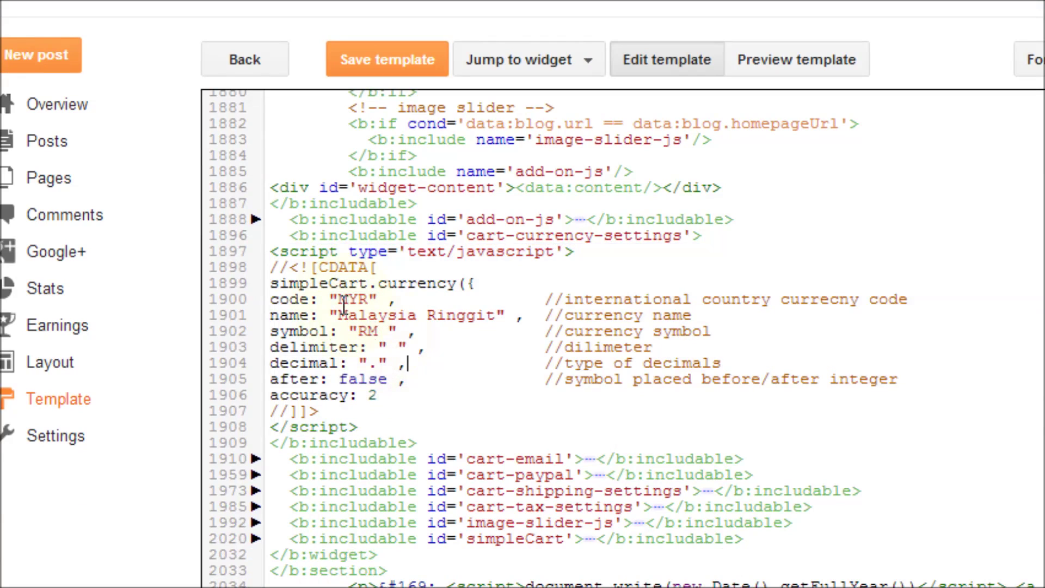
pyautogui.click(342, 298)
pyautogui.moveTo(338, 298); pyautogui.dragTo(497, 320)
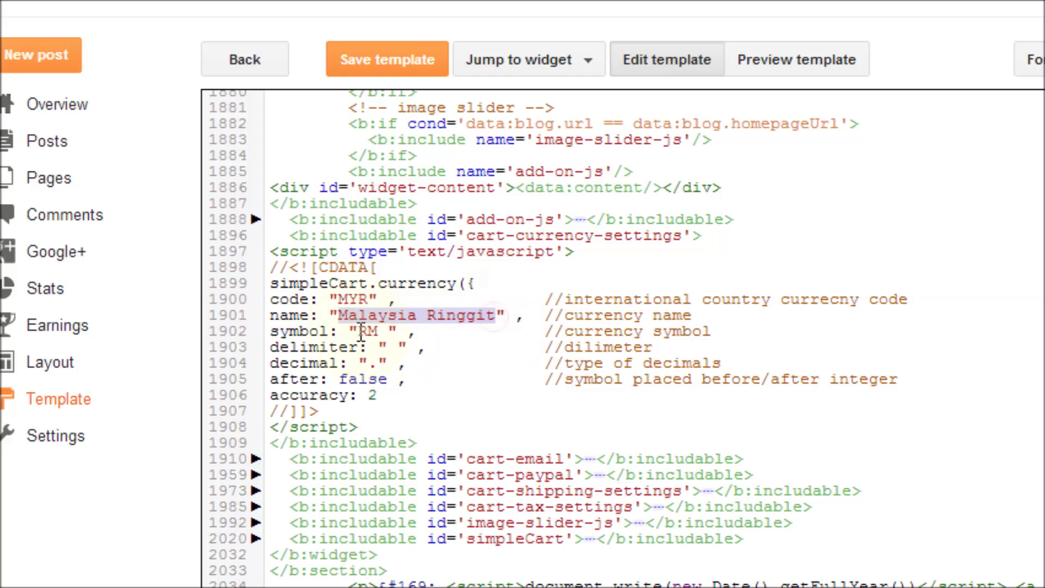
pyautogui.moveTo(358, 331); pyautogui.dragTo(388, 331)
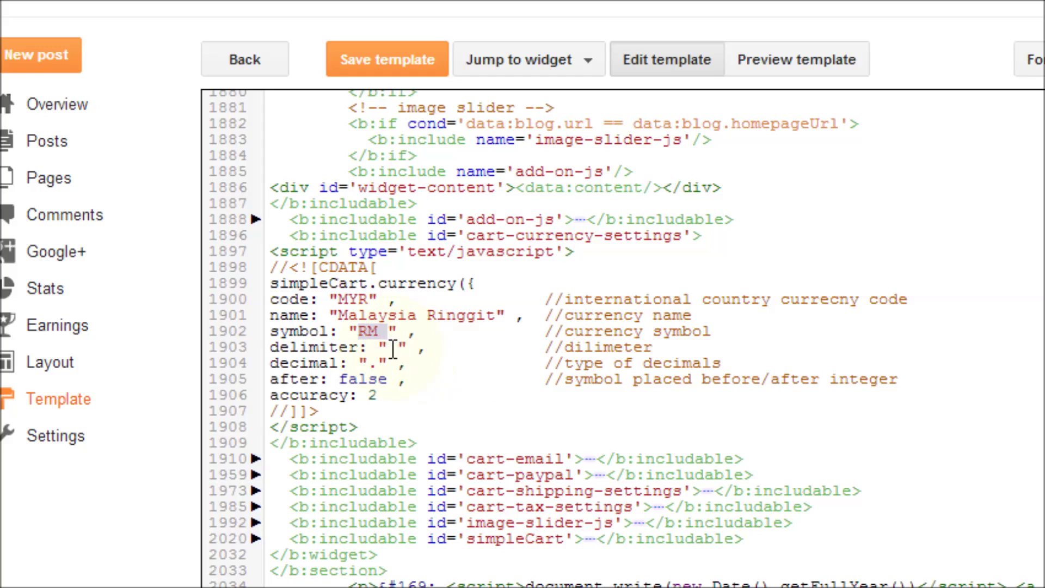
pyautogui.moveTo(388, 349); pyautogui.dragTo(379, 360)
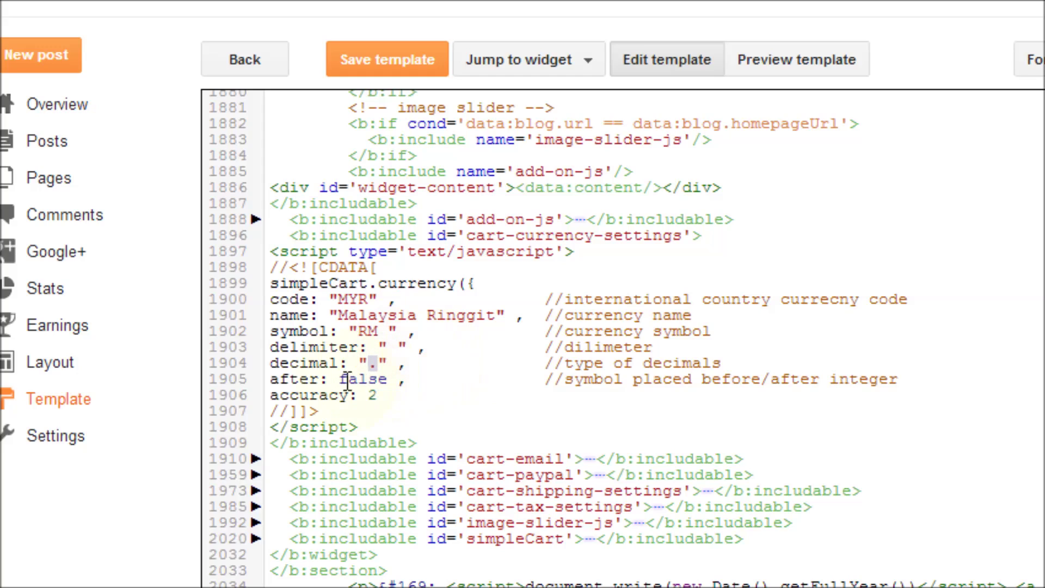
pyautogui.click(340, 379)
pyautogui.moveTo(362, 331); pyautogui.dragTo(387, 332)
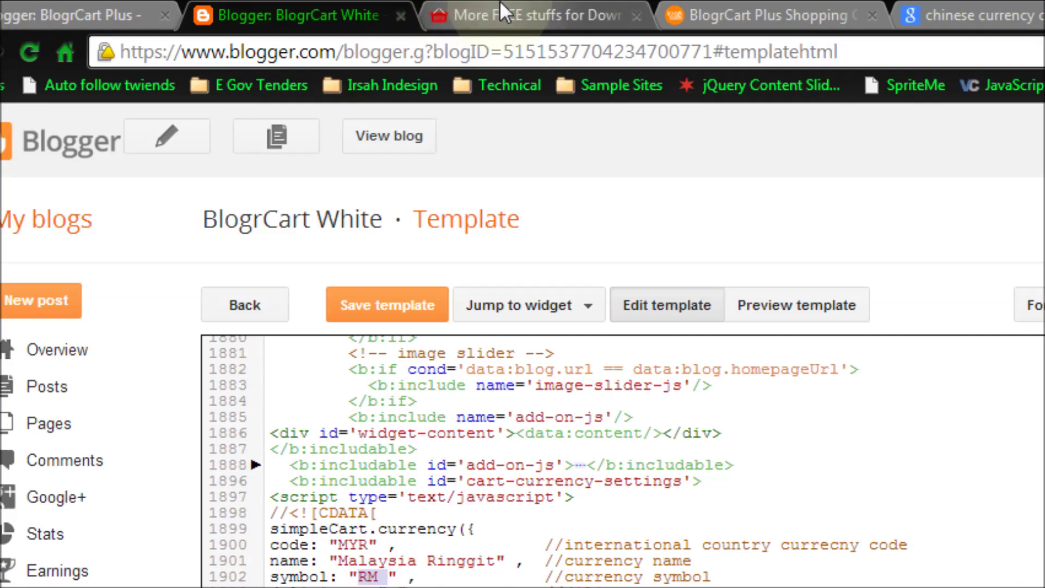
# - Find the Polish Zloty line in the tutorial's currency list and select its PLN code
pyautogui.click(500, 3)
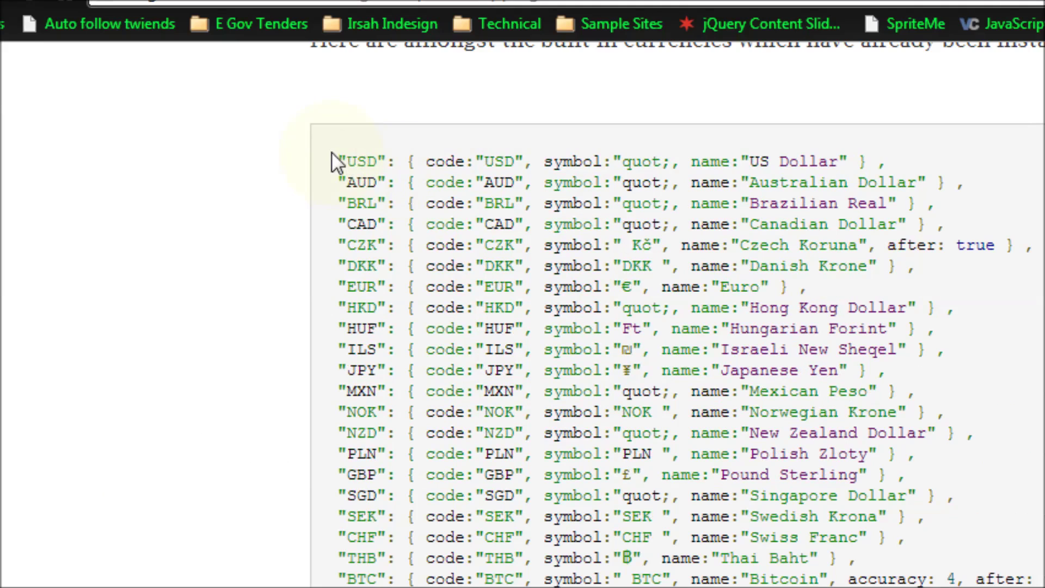
pyautogui.moveTo(337, 162); pyautogui.dragTo(1044, 580)
pyautogui.moveTo(765, 395); pyautogui.dragTo(805, 397)
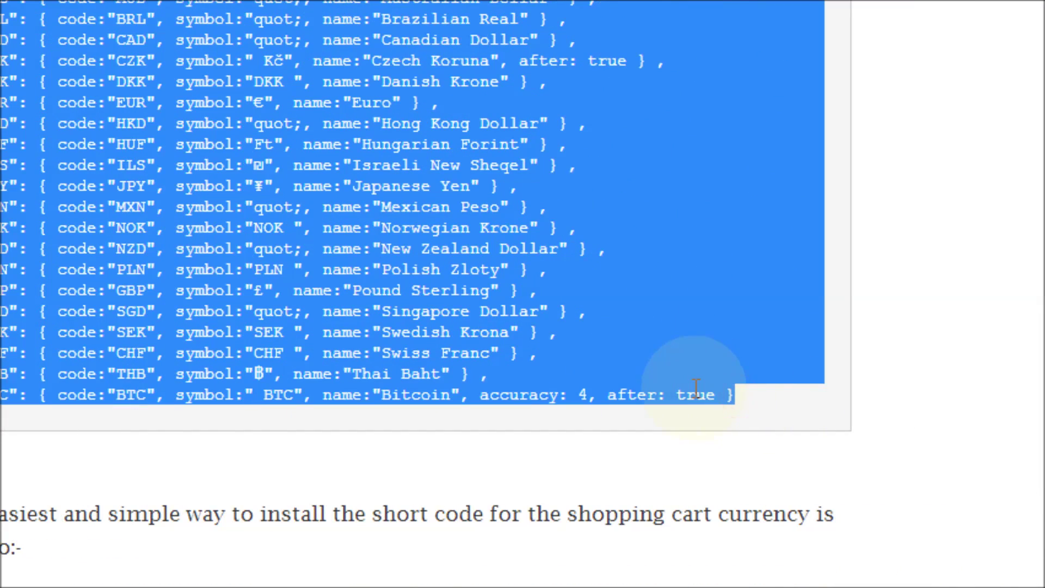
pyautogui.scroll(-1, 461, 384)
pyautogui.click(460, 384)
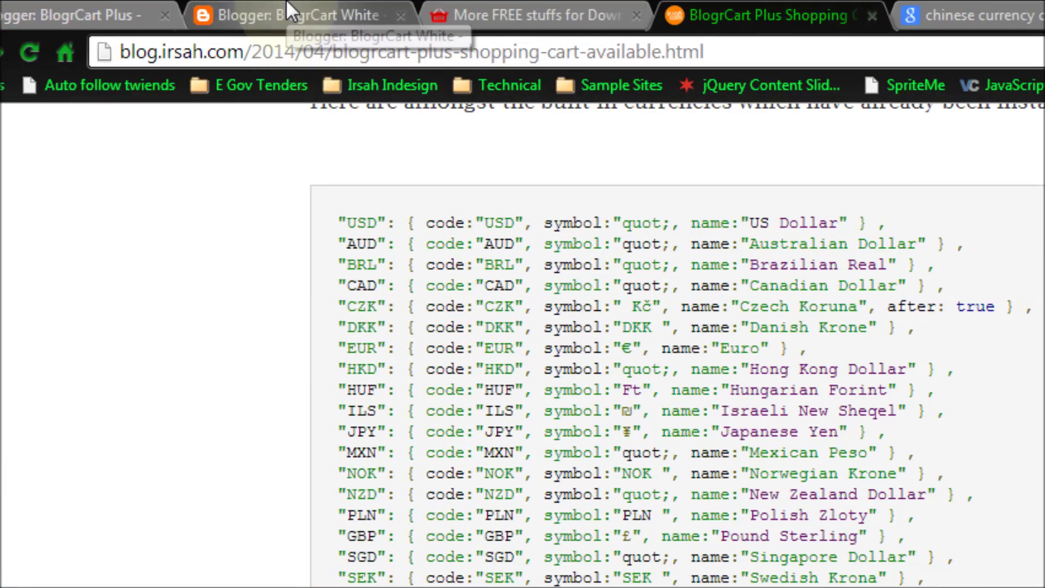
pyautogui.scroll(-1, 366, 403)
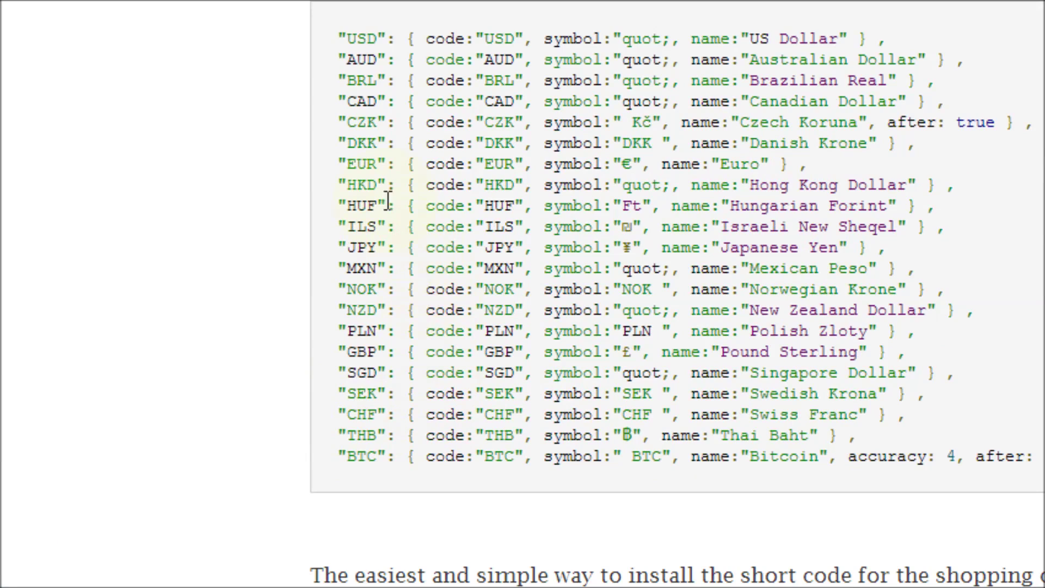
pyautogui.moveTo(348, 334); pyautogui.dragTo(376, 335)
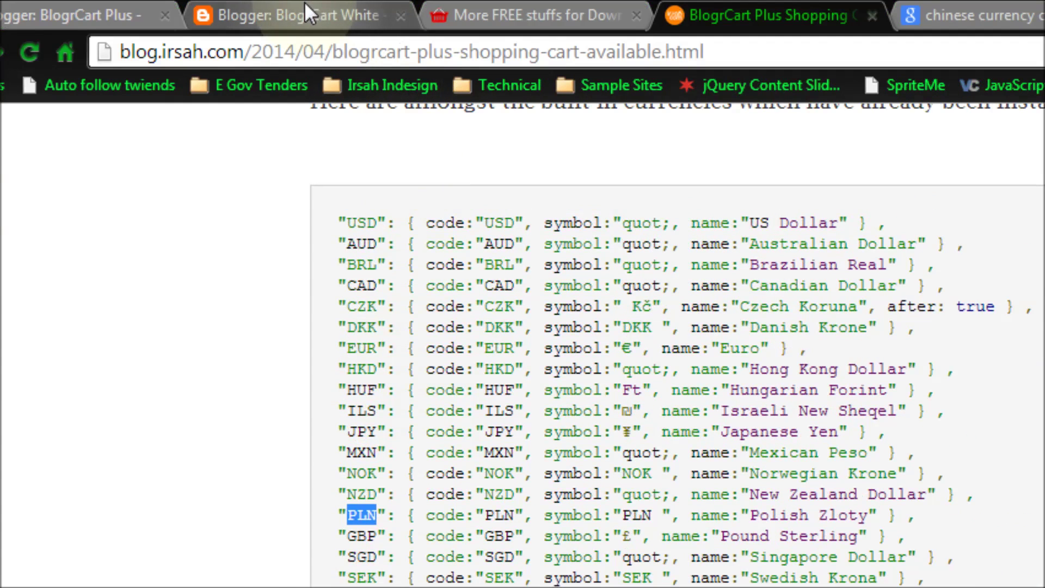
pyautogui.click(304, 3)
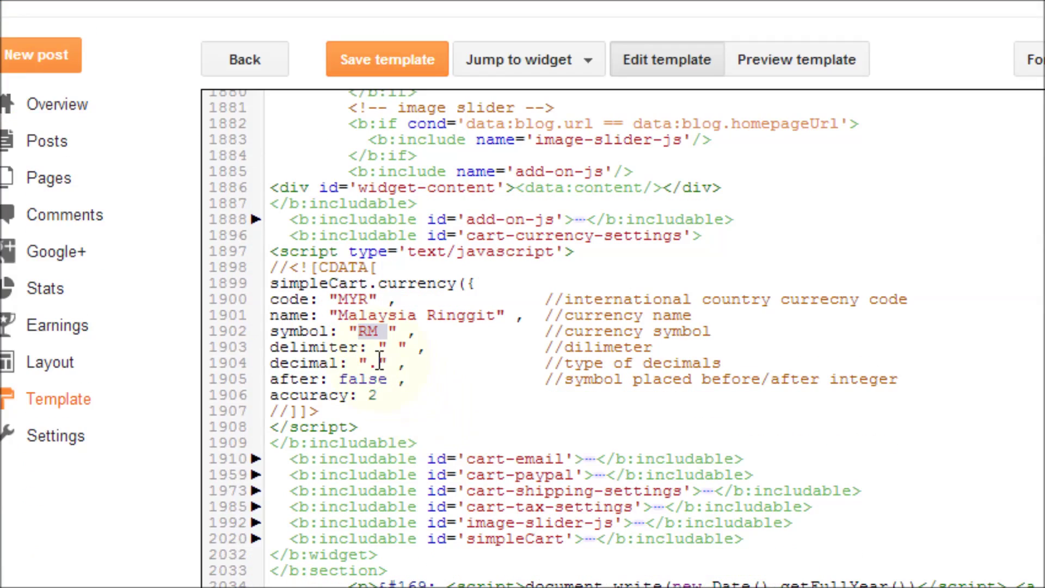
# - Delete the Malaysia Ringgit code, name and symbol settings lines from the currency script
pyautogui.click(379, 361)
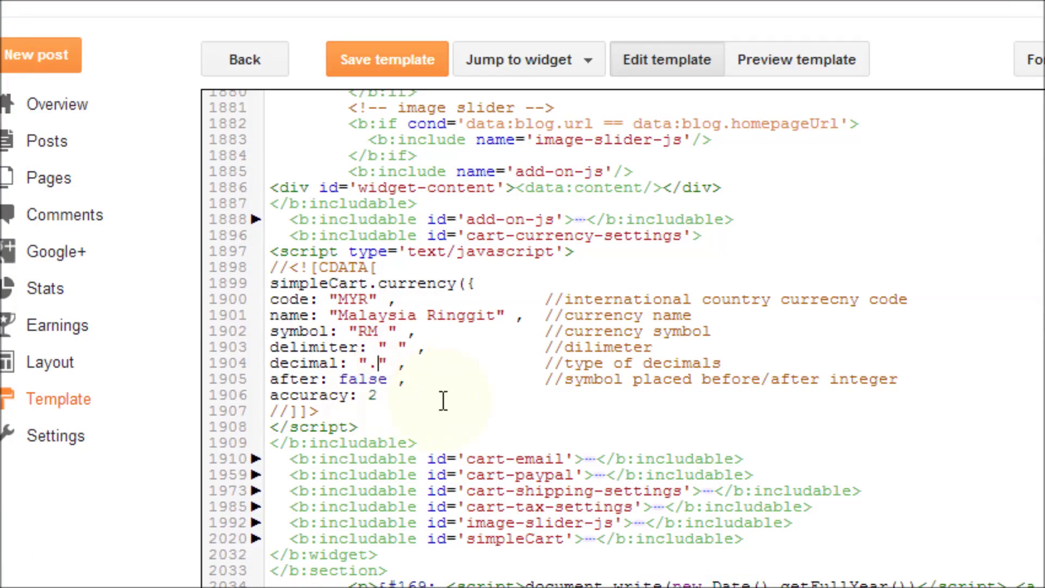
pyautogui.moveTo(429, 397); pyautogui.dragTo(256, 297)
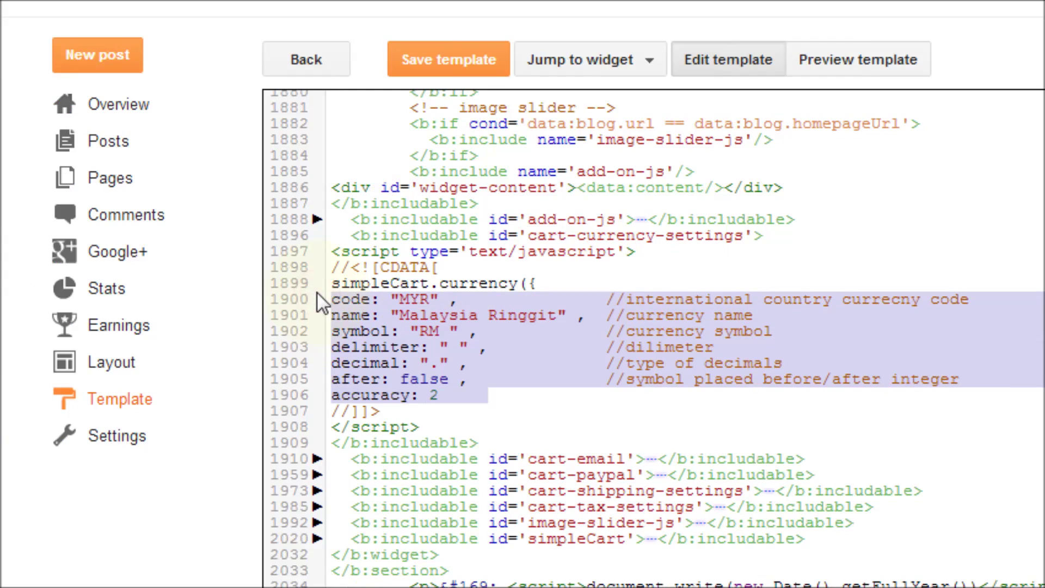
pyautogui.press('Delete')
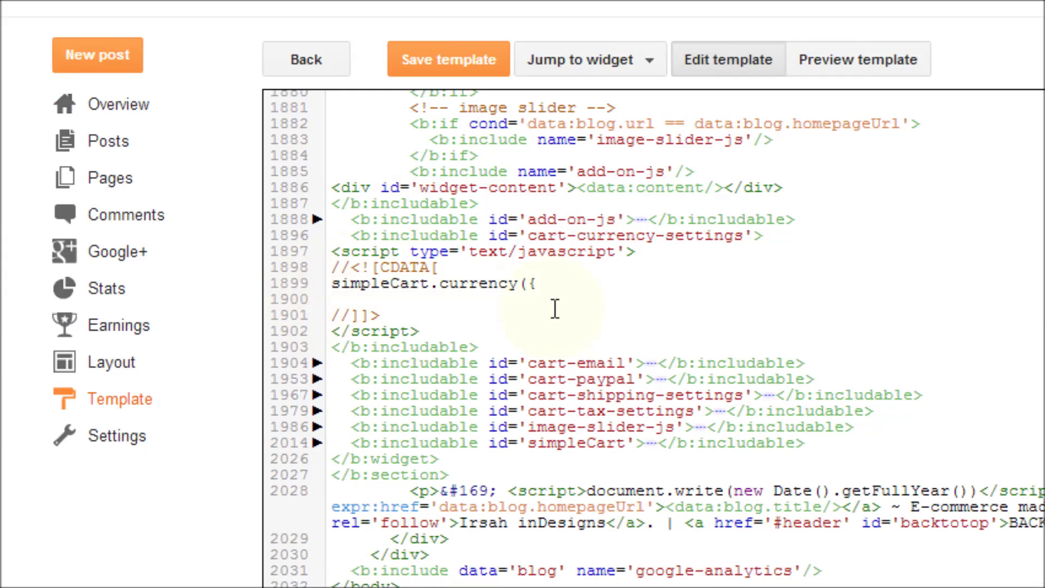
# - Change the currency call to simpleCart.currency("PLN"); and save the template
pyautogui.moveTo(546, 287); pyautogui.dragTo(529, 287)
pyautogui.write('"PLN");')
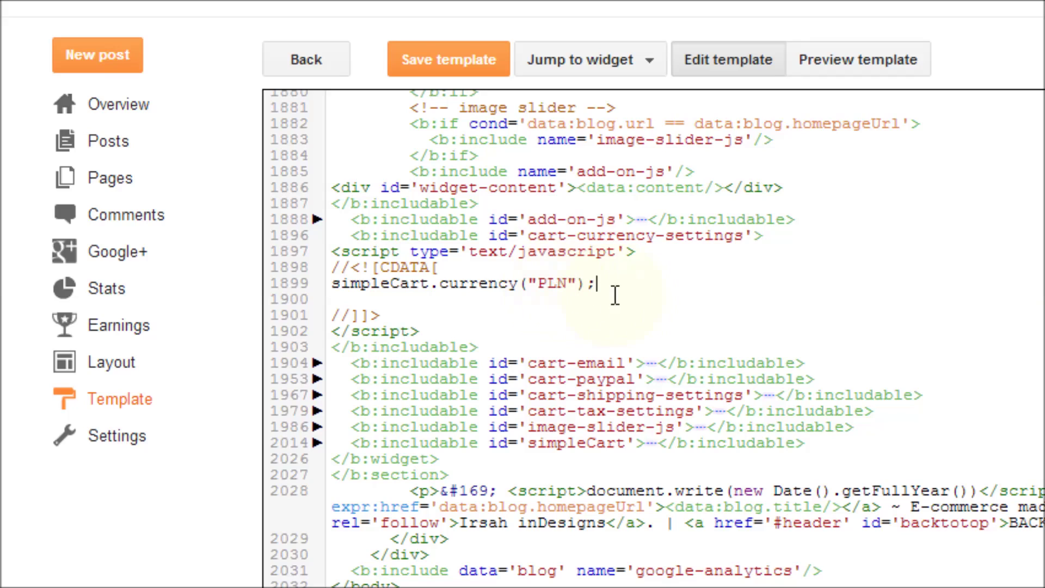
pyautogui.press('Delete')
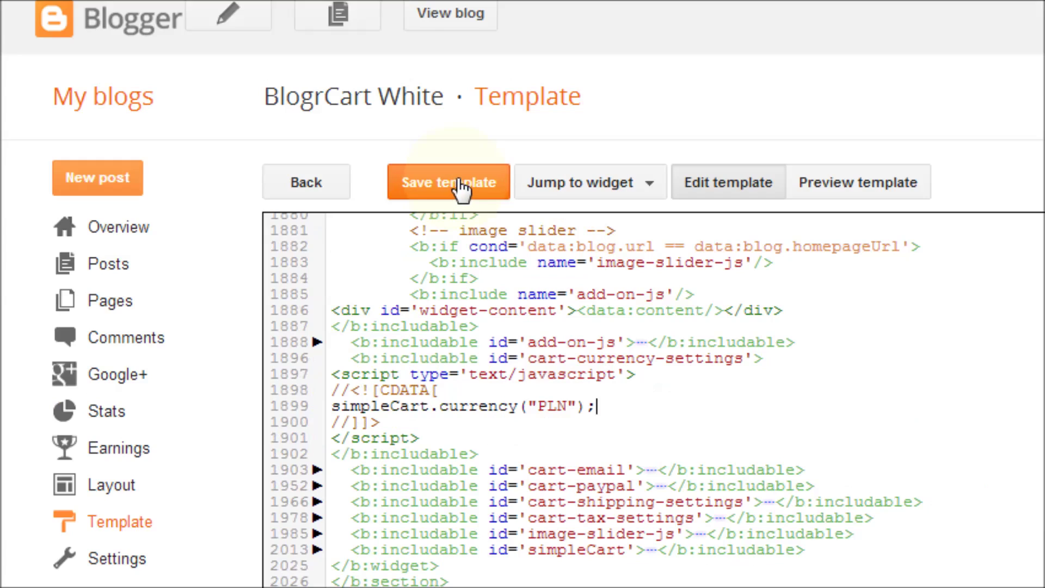
pyautogui.click(462, 188)
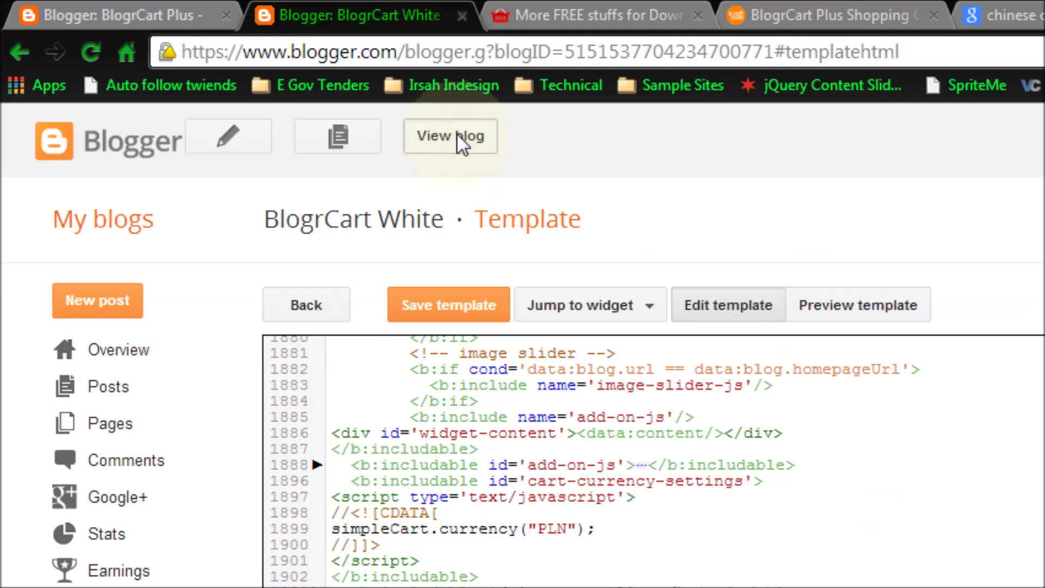
# - Open the live store's cart and highlight PLN on the item total, delivery and grand total
pyautogui.click(451, 14)
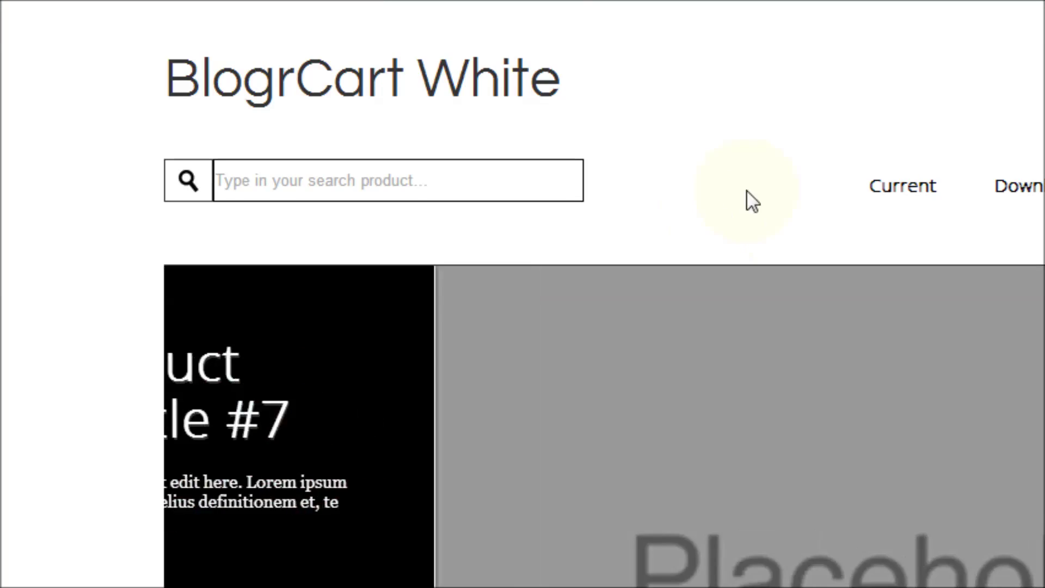
pyautogui.click(775, 152)
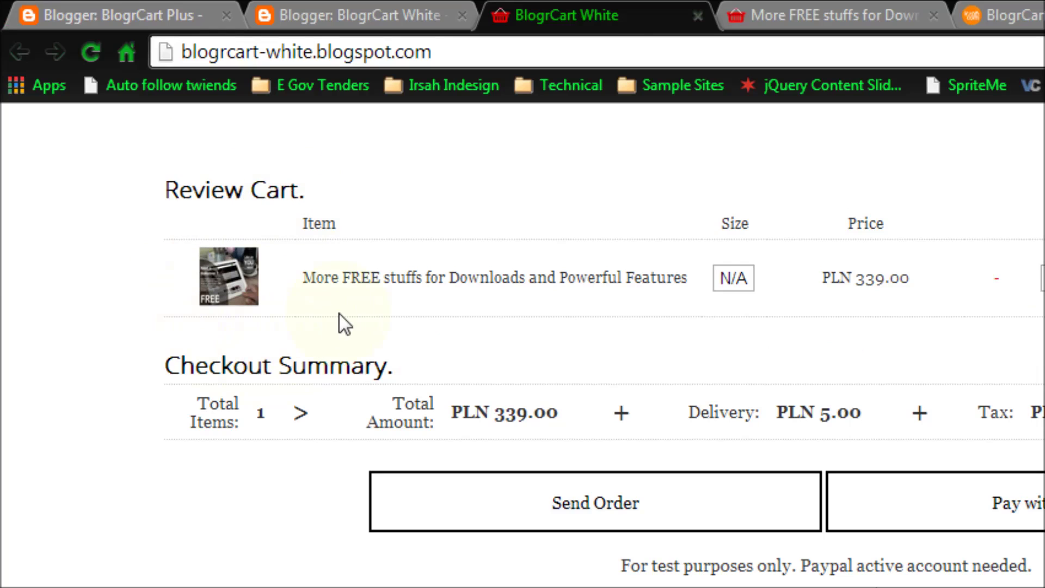
pyautogui.moveTo(723, 278); pyautogui.dragTo(754, 278)
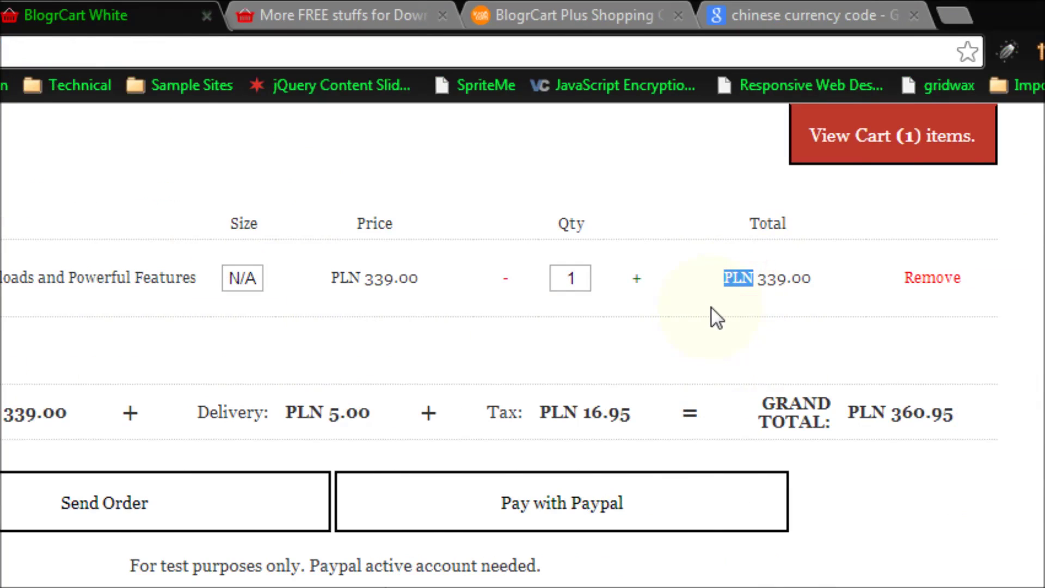
pyautogui.moveTo(285, 412); pyautogui.dragTo(319, 408)
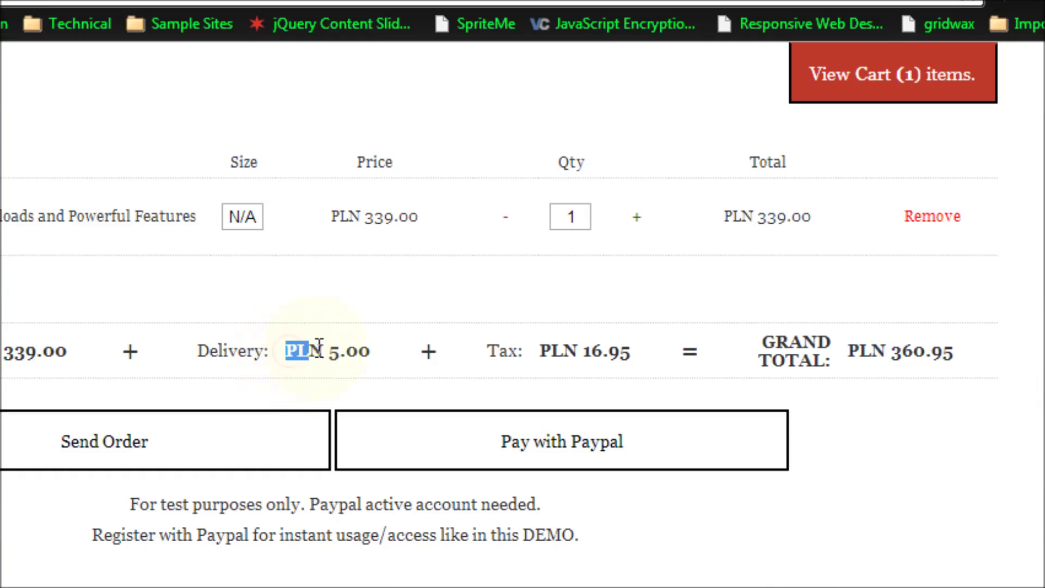
pyautogui.moveTo(319, 347); pyautogui.dragTo(324, 349)
pyautogui.moveTo(268, 290); pyautogui.dragTo(308, 279)
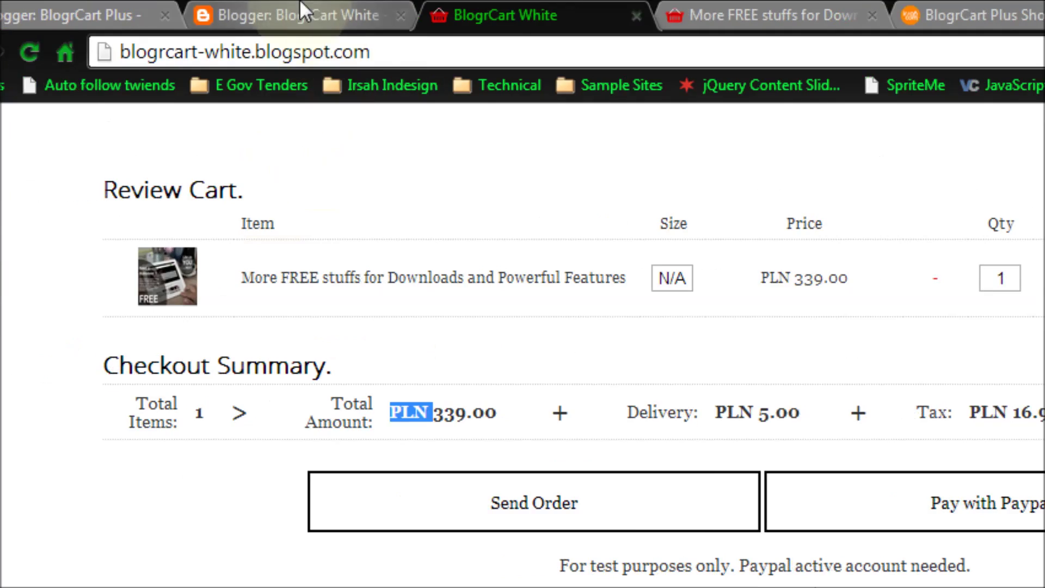
# - Back in the template code, mark PLN in the currency setting line
pyautogui.hotkey('ctrl', 'shift', 'Tab')
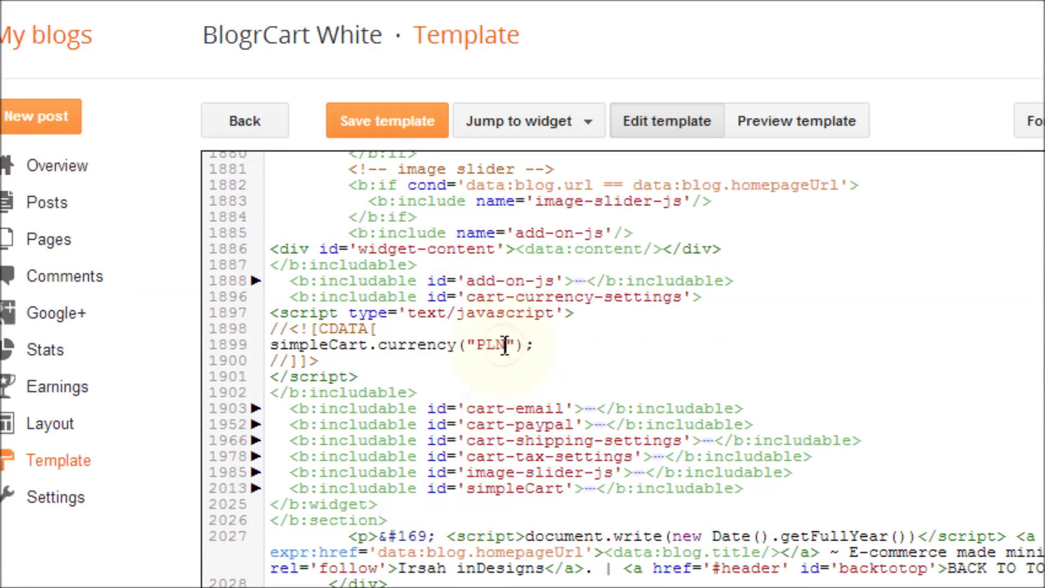
pyautogui.doubleClick(498, 406)
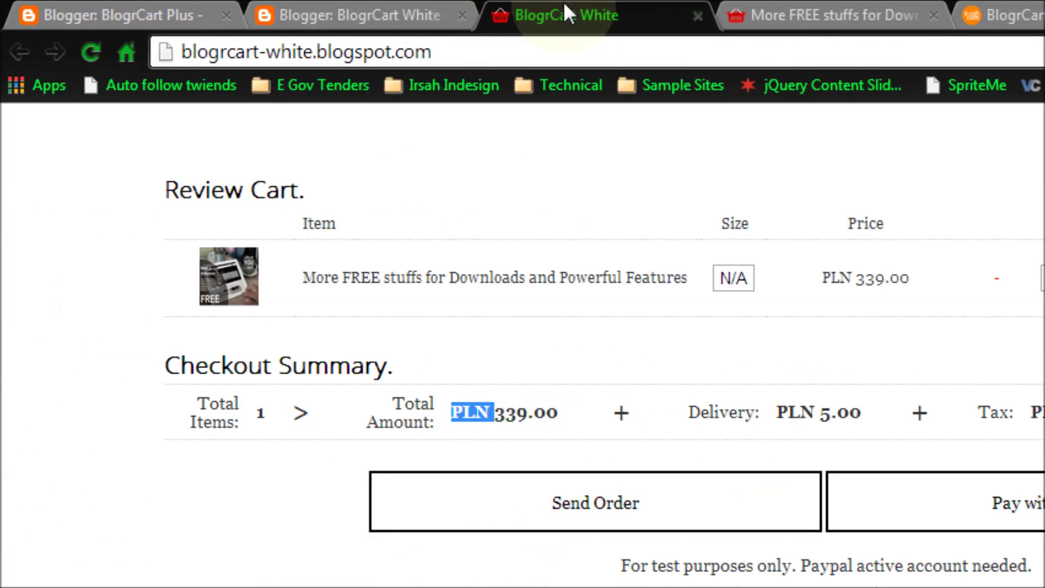
pyautogui.click(617, 371)
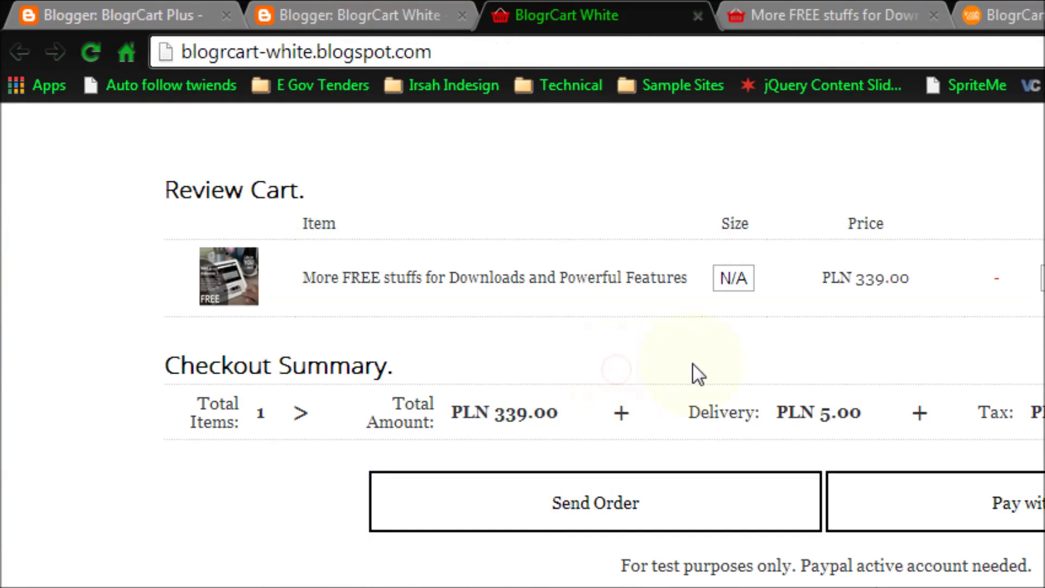